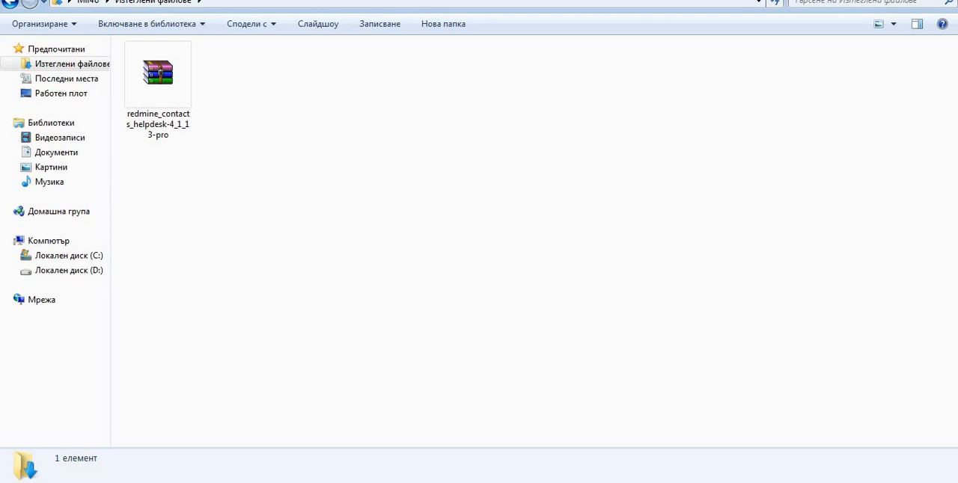
Switch to Chrome, open redmineup.com and go to its Plugins page.
{"action": "left_click", "coordinate": [176, 482]}
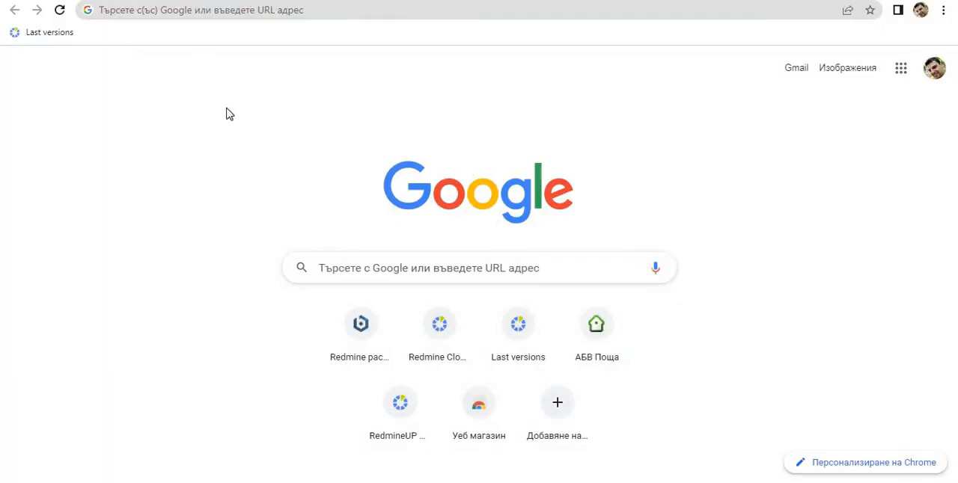
{"action": "left_click", "coordinate": [250, 7]}
{"action": "type", "text": "redmineup.com"}
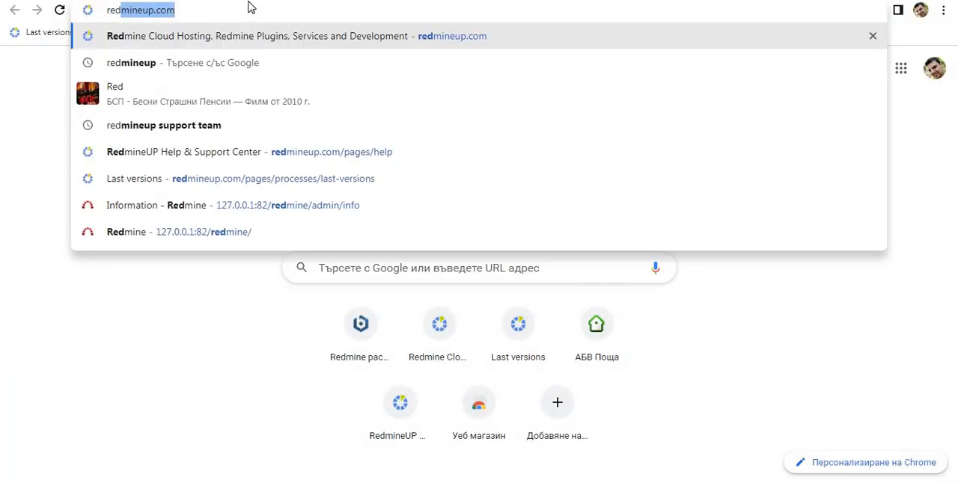
{"action": "key", "text": "Return"}
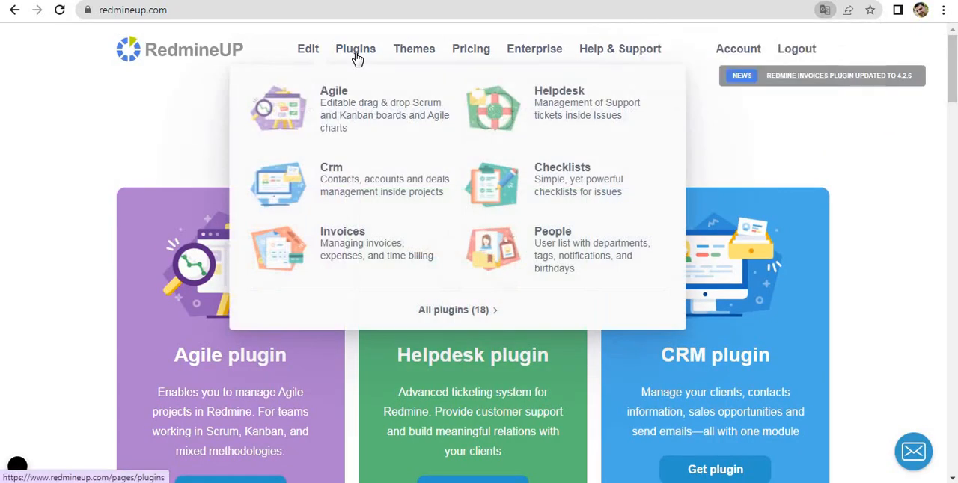
{"action": "left_click", "coordinate": [355, 58]}
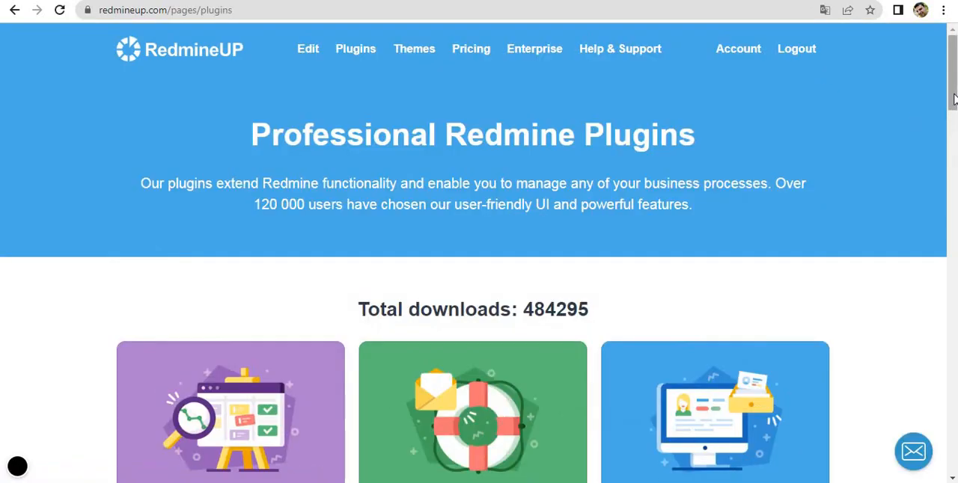
Open the CRM plugin's page and bring up the download form for the free Light version.
{"action": "scroll", "coordinate": [650, 359], "scroll_direction": "down", "scroll_amount": 3}
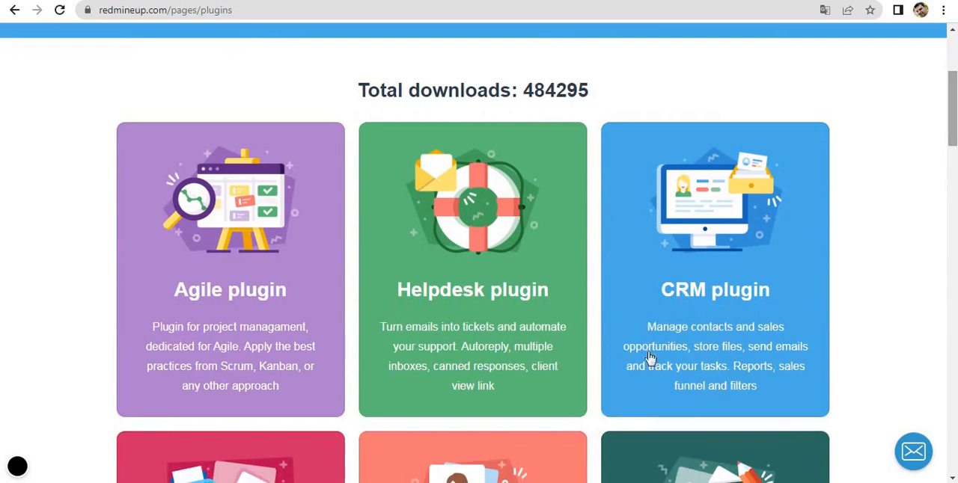
{"action": "left_click", "coordinate": [697, 217]}
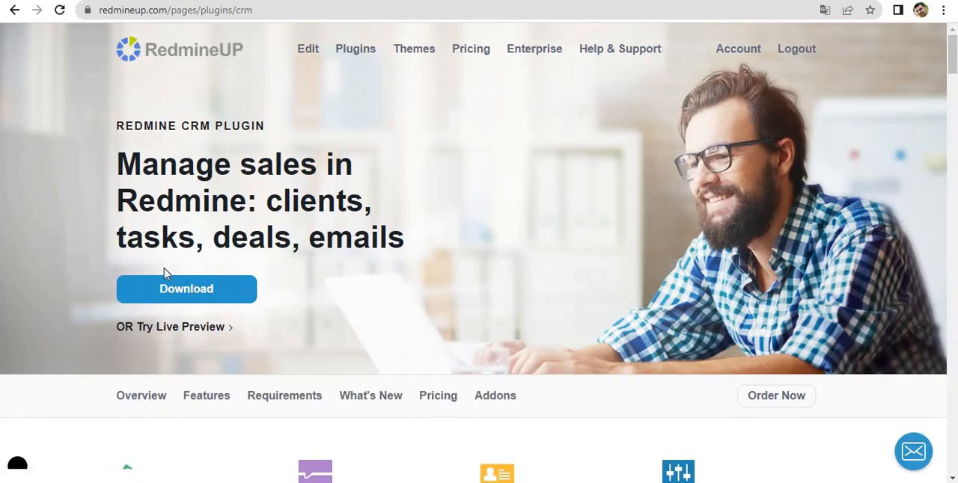
{"action": "left_click", "coordinate": [168, 289]}
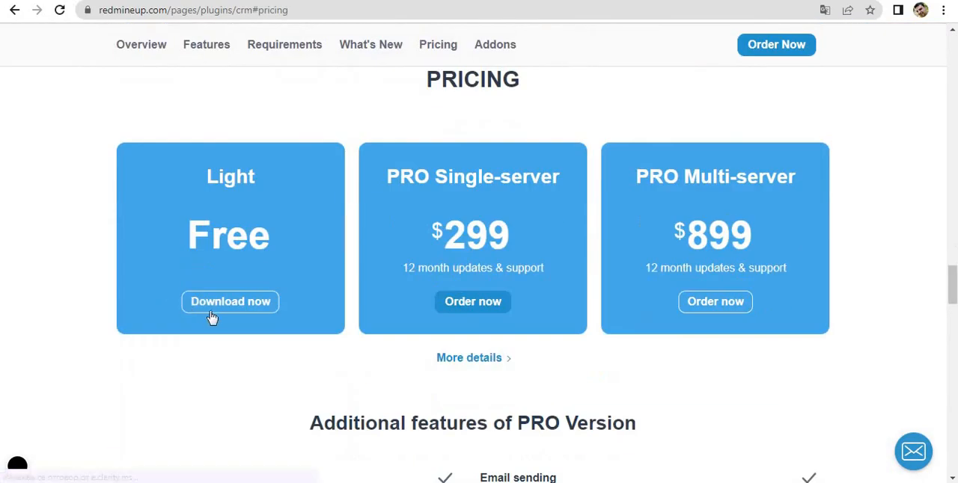
{"action": "left_click", "coordinate": [212, 314]}
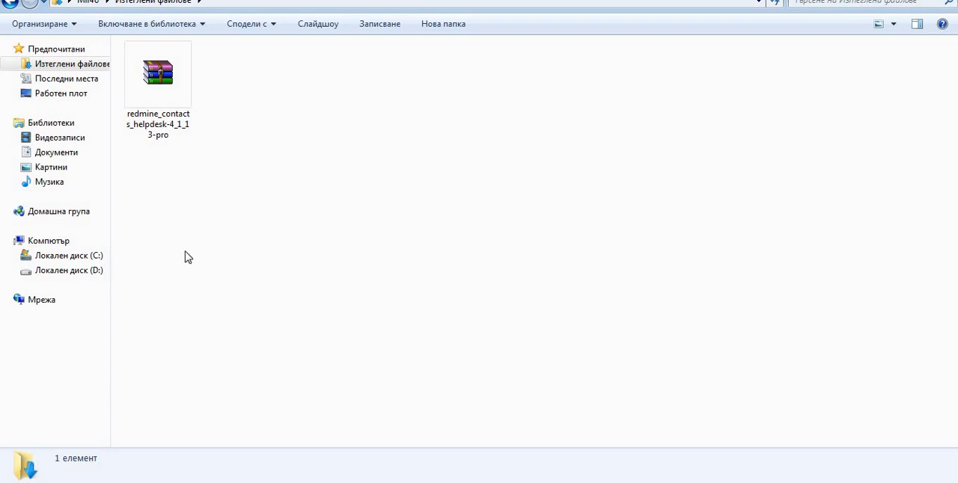
Launch manager-windows from C:\Bitnami\redmine-5.0.2-1 in Windows Explorer and go to its server management.
{"action": "left_click", "coordinate": [89, 261]}
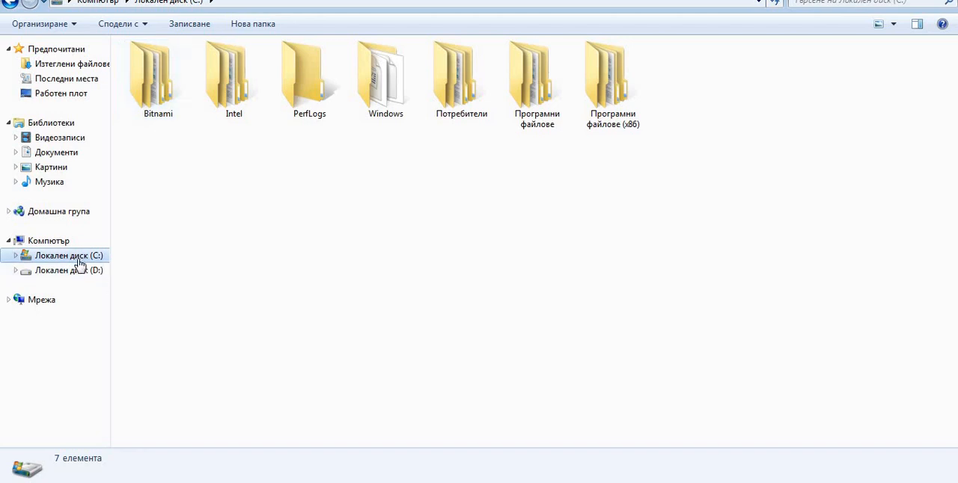
{"action": "double_click", "coordinate": [172, 85]}
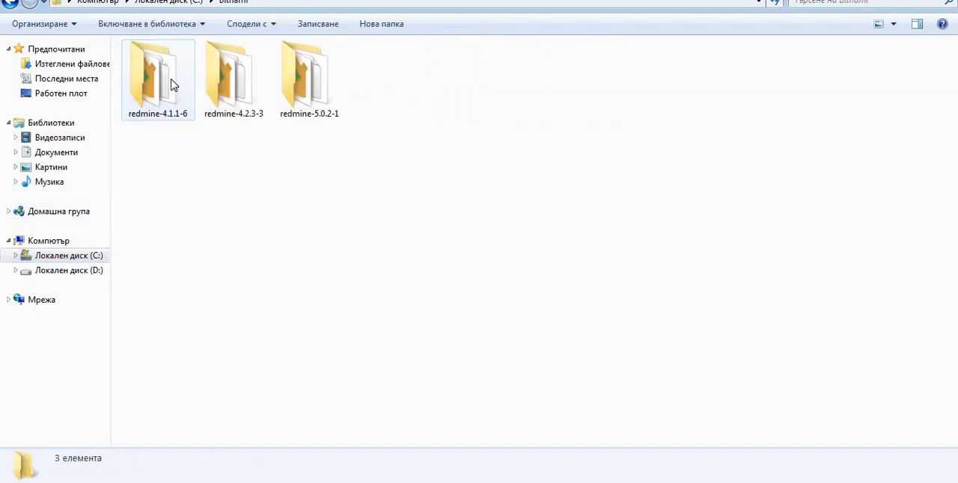
{"action": "double_click", "coordinate": [315, 95]}
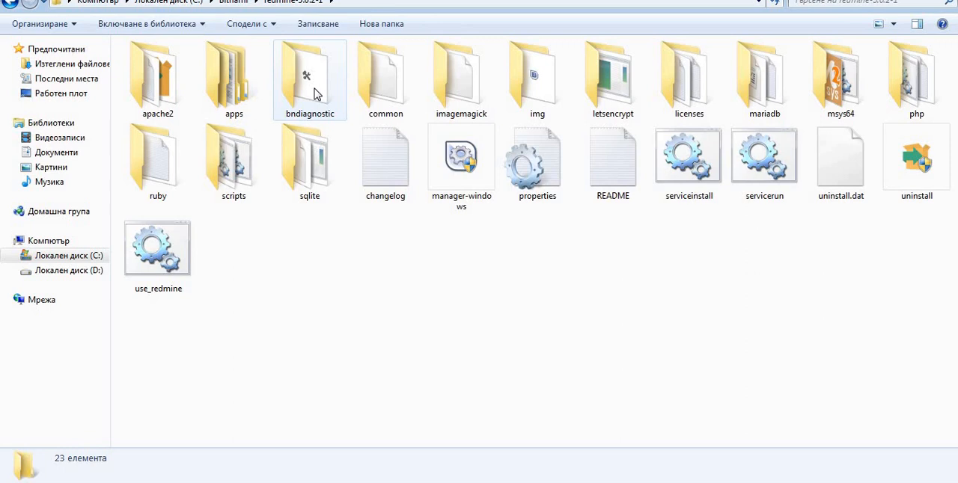
{"action": "left_click", "coordinate": [471, 179]}
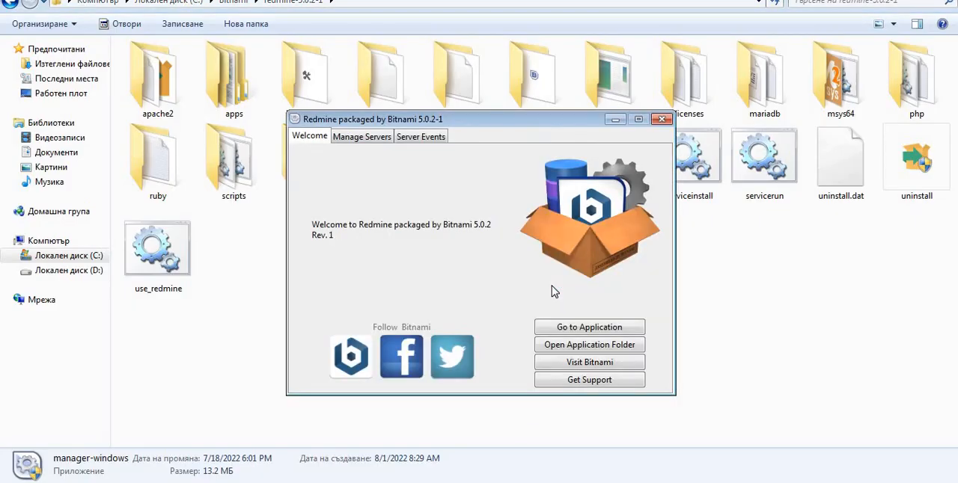
{"action": "left_click", "coordinate": [372, 139]}
{"action": "left_click", "coordinate": [424, 377]}
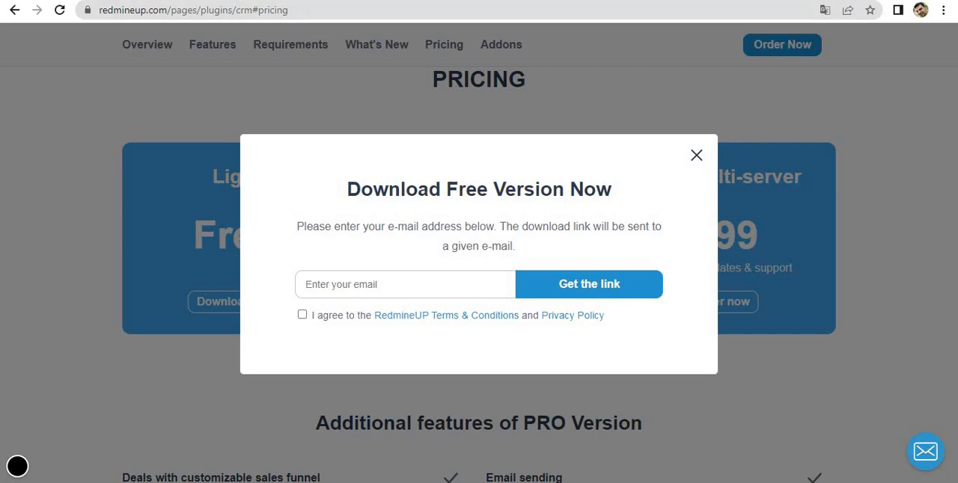
Open 127.0.0.1:82 in a new Chrome tab, access Redmine and reload the page until its home page loads.
{"action": "key", "text": "ctrl+t"}
{"action": "type", "text": "12"}
{"action": "key", "text": "Return"}
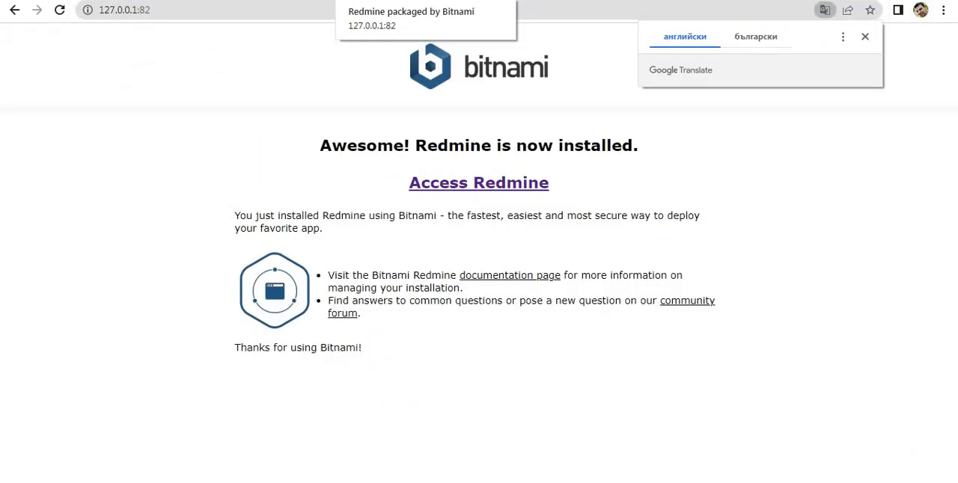
{"action": "left_click", "coordinate": [426, 193]}
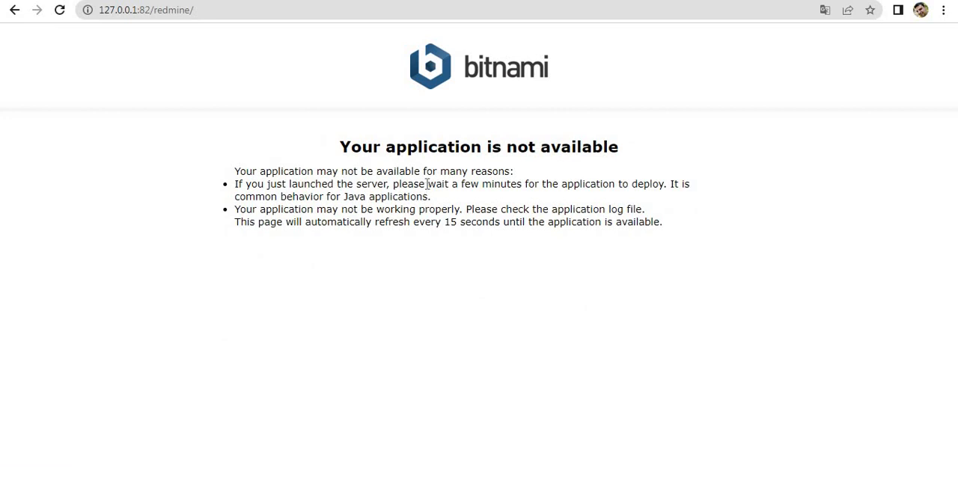
{"action": "triple_click", "coordinate": [462, 147]}
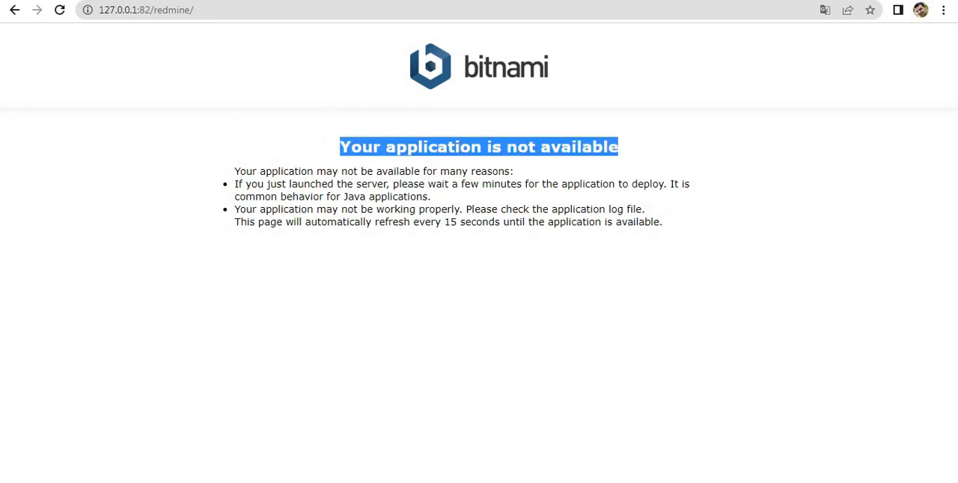
{"action": "left_click", "coordinate": [59, 9]}
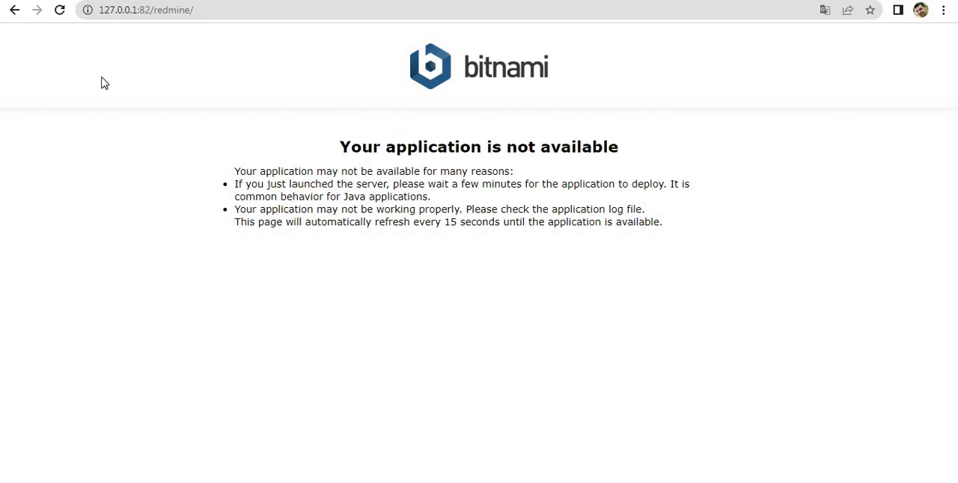
{"action": "left_click", "coordinate": [56, 12]}
{"action": "left_click", "coordinate": [60, 12]}
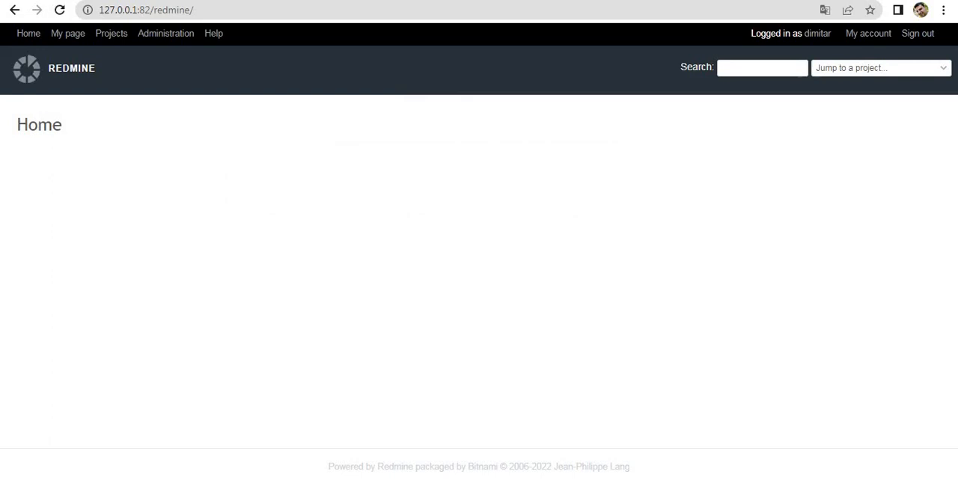
Open Redmine's administration information and check the redmine_contacts entry among the installed plugins.
{"action": "left_click", "coordinate": [189, 37]}
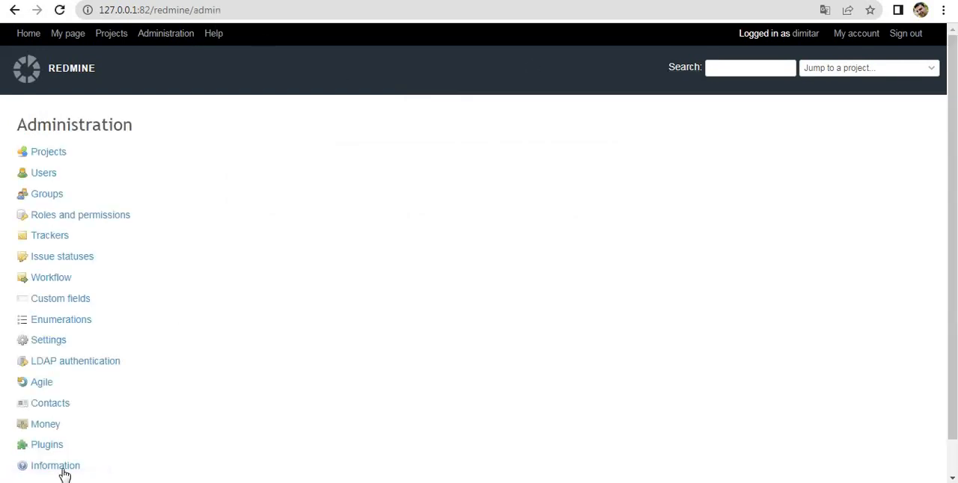
{"action": "left_click", "coordinate": [61, 471]}
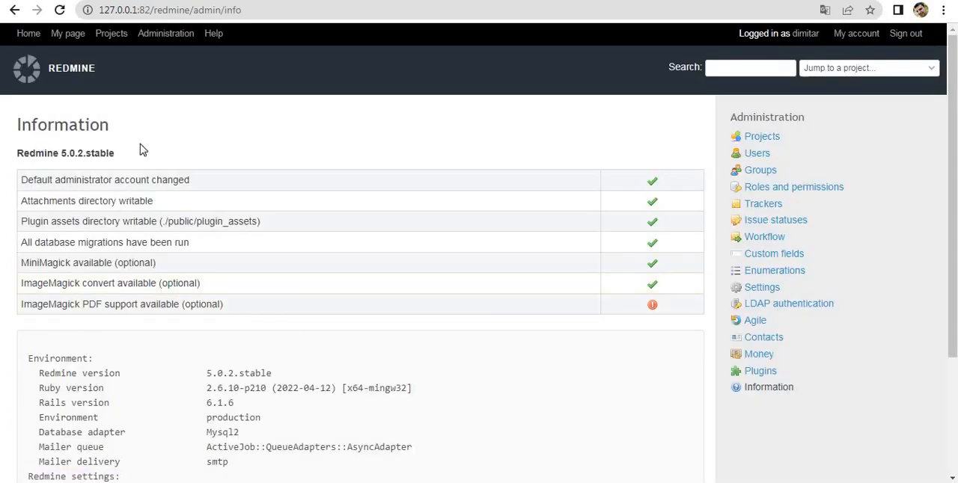
{"action": "left_click_drag", "start_coordinate": [954, 107], "coordinate": [955, 224]}
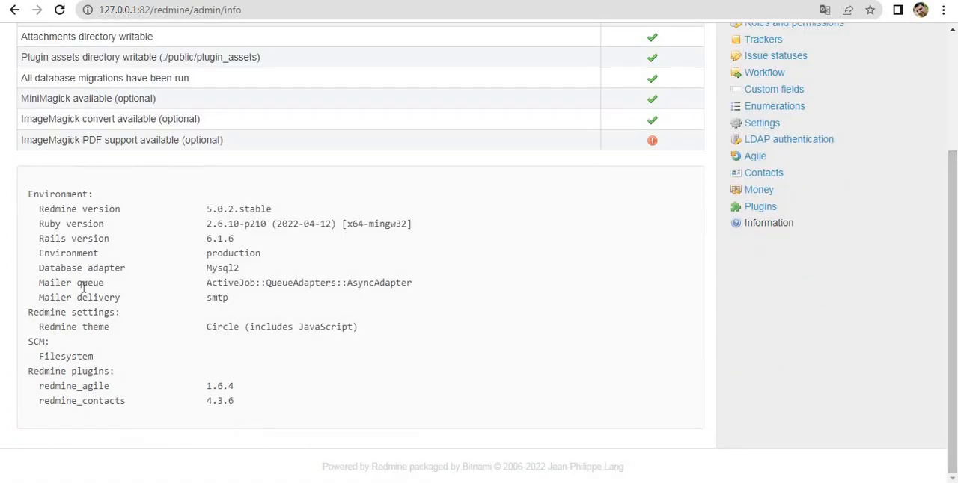
{"action": "triple_click", "coordinate": [95, 406]}
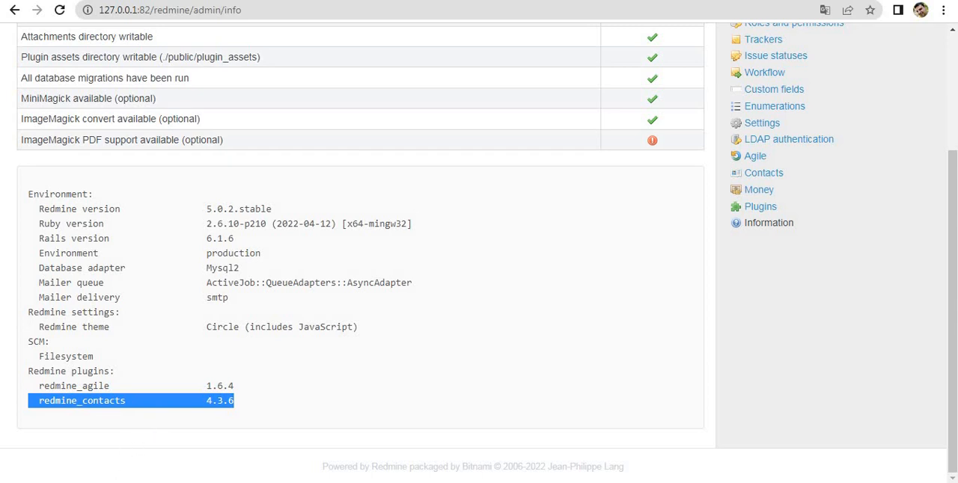
Extract the redmine_contacts_helpdesk-4_1_13-pro archive into the downloads folder and check the contents of the extracted folder.
{"action": "left_click", "coordinate": [62, 478]}
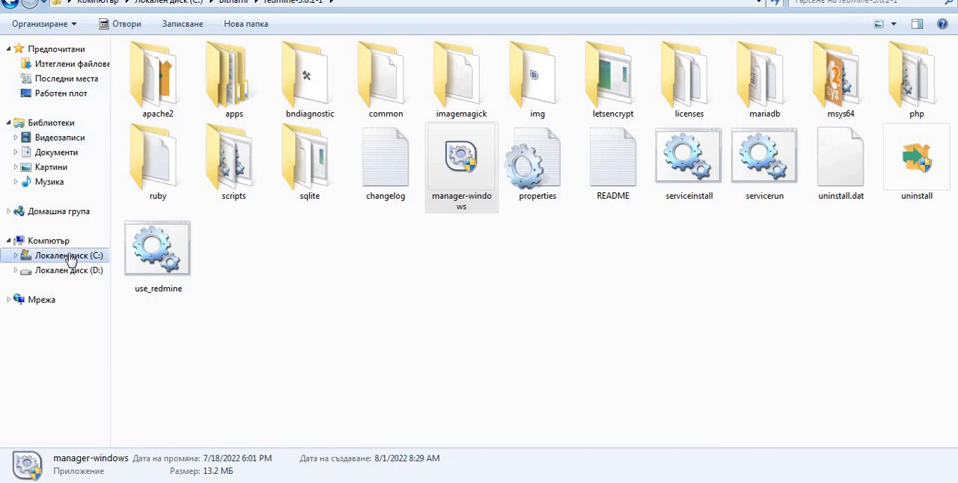
{"action": "left_click", "coordinate": [92, 65]}
{"action": "left_click", "coordinate": [163, 99]}
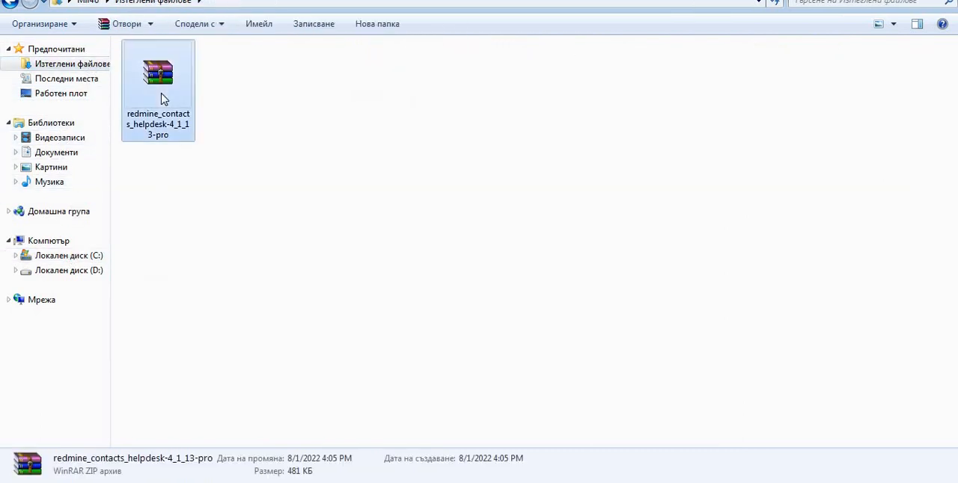
{"action": "right_click", "coordinate": [163, 99]}
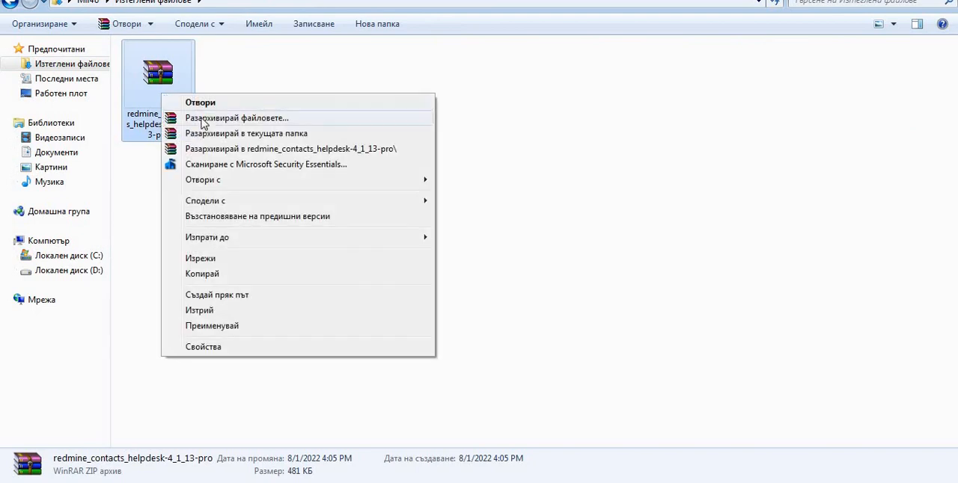
{"action": "left_click", "coordinate": [243, 135]}
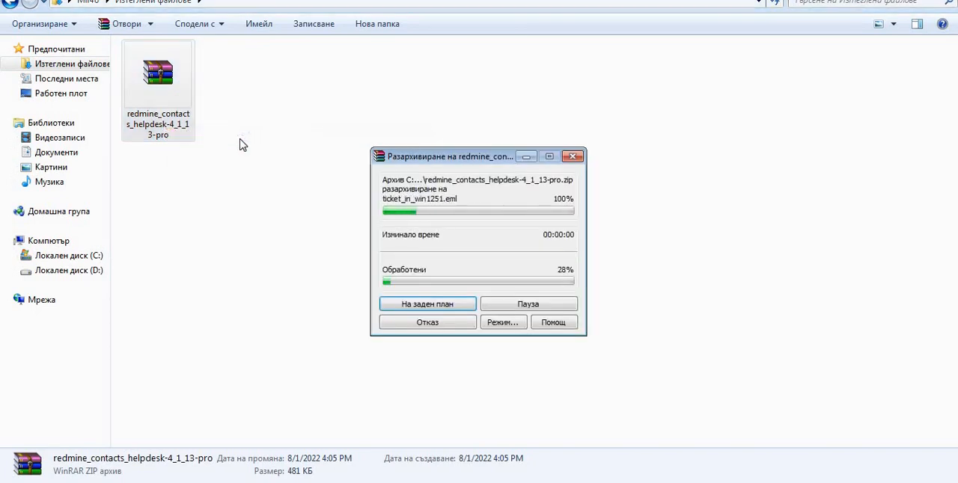
{"action": "double_click", "coordinate": [159, 99]}
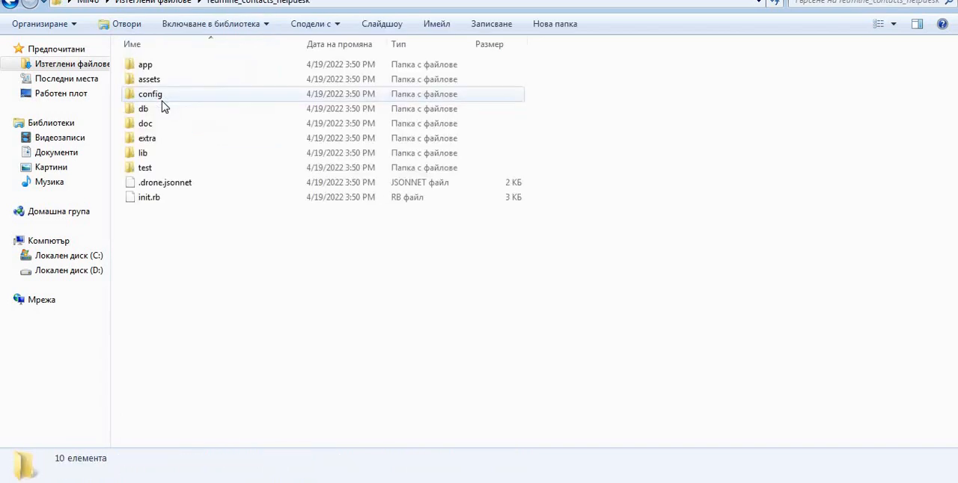
{"action": "left_click", "coordinate": [10, 6]}
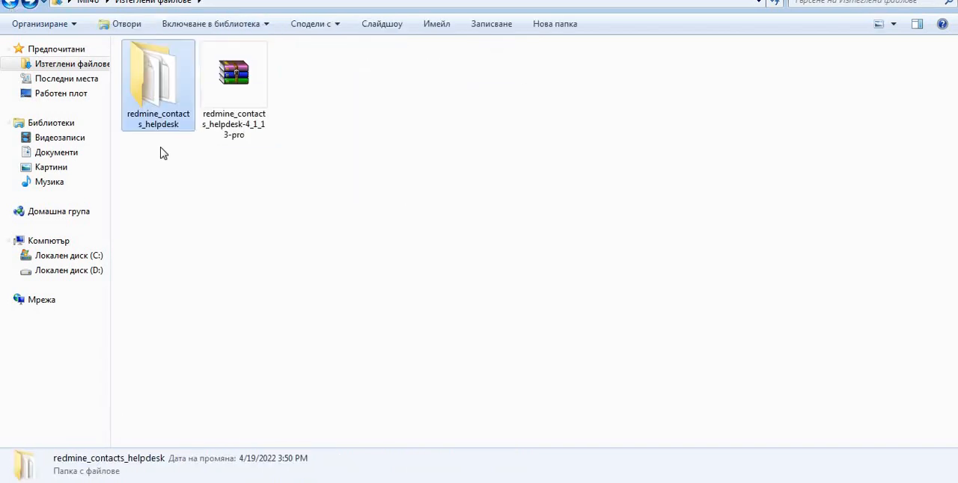
Copy the extracted redmine_contacts_helpdesk folder into C:\Bitnami\redmine-5.0.2-1\apps\redmine\htdocs\plugins.
{"action": "left_click", "coordinate": [78, 257]}
{"action": "double_click", "coordinate": [158, 105]}
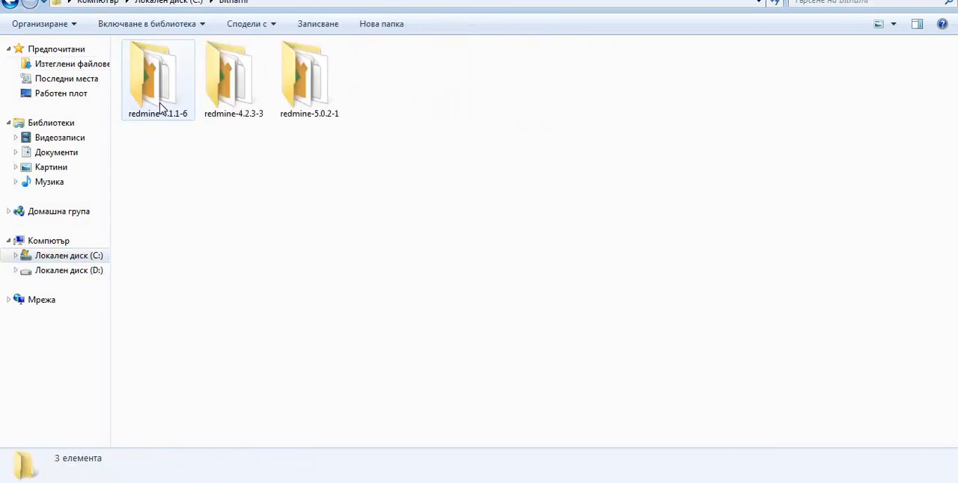
{"action": "double_click", "coordinate": [325, 95]}
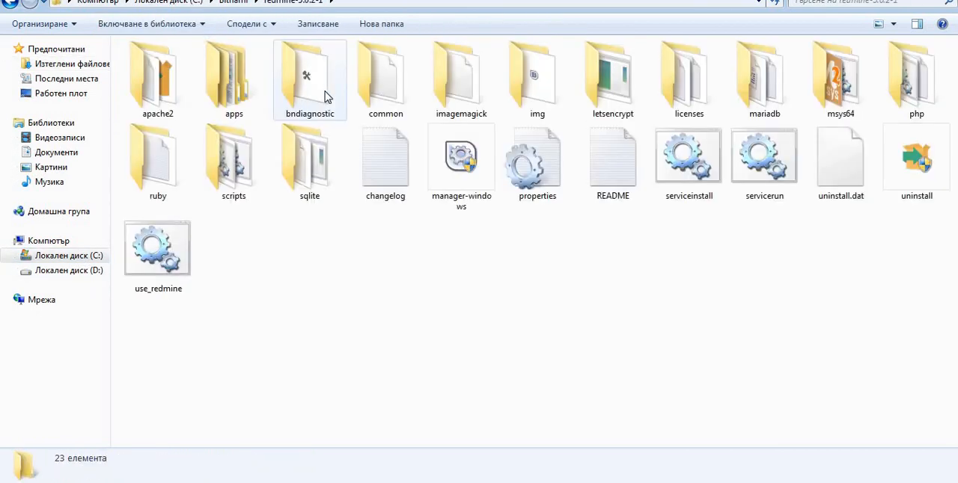
{"action": "double_click", "coordinate": [229, 89]}
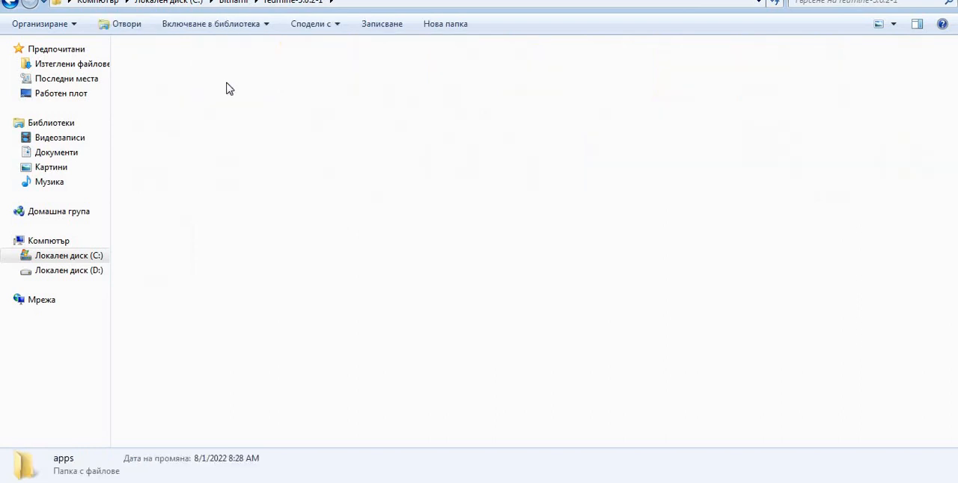
{"action": "double_click", "coordinate": [240, 89]}
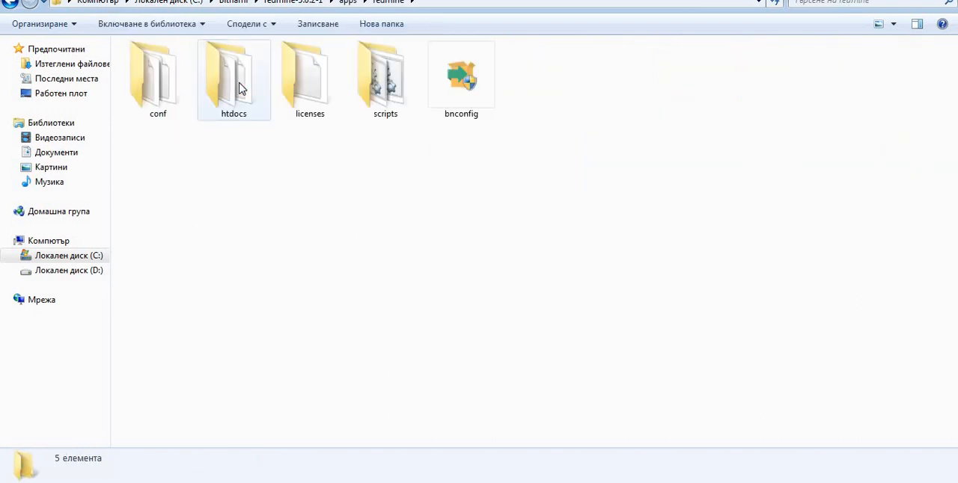
{"action": "double_click", "coordinate": [240, 88]}
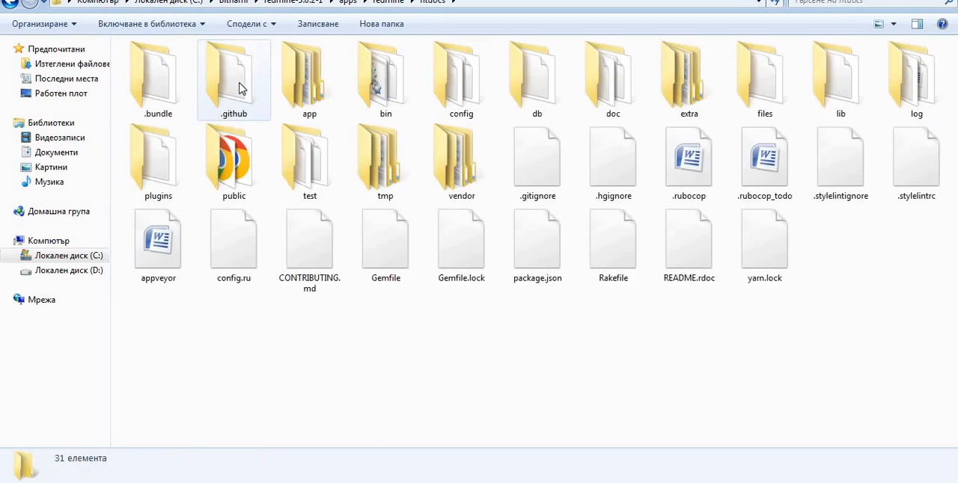
{"action": "double_click", "coordinate": [143, 185]}
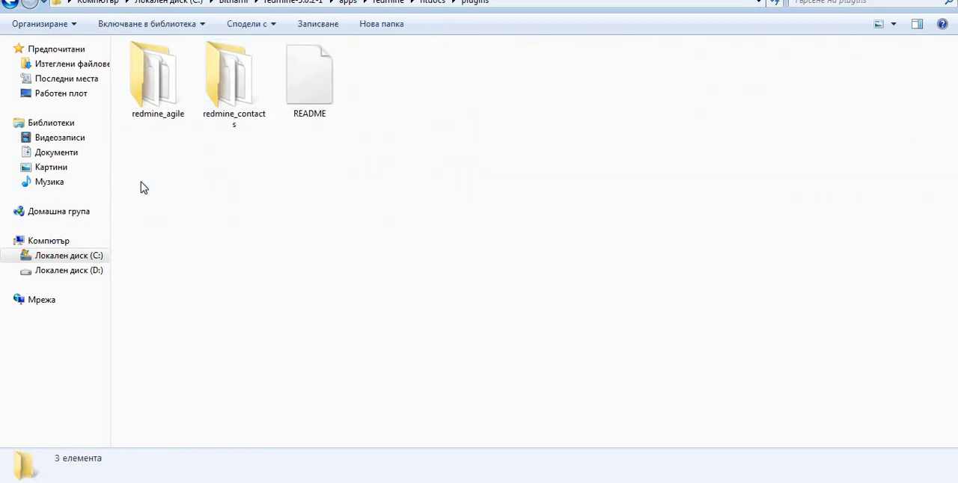
{"action": "right_click", "coordinate": [307, 238]}
{"action": "left_click", "coordinate": [358, 331]}
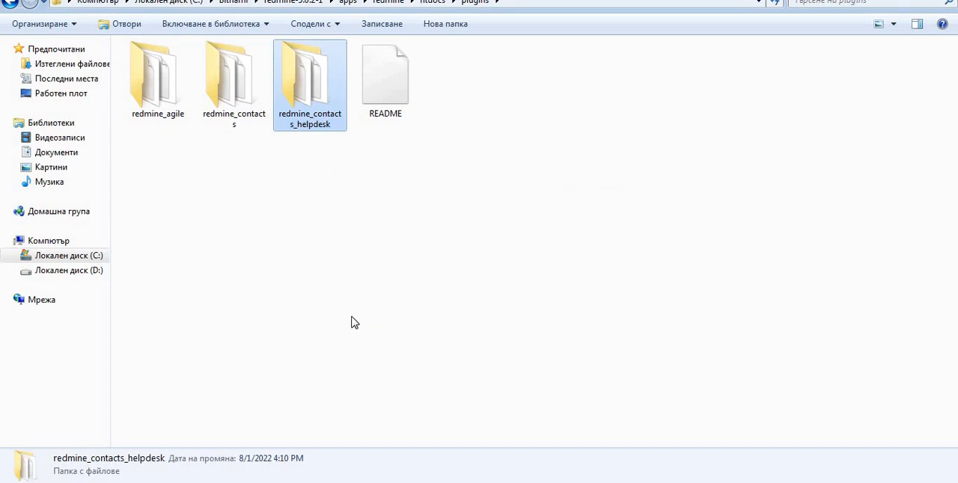
Go back to the redmine-5.0.2-1 folder and launch the use_redmine batch file to open the Bitnami Redmine console.
{"action": "left_click", "coordinate": [354, 323]}
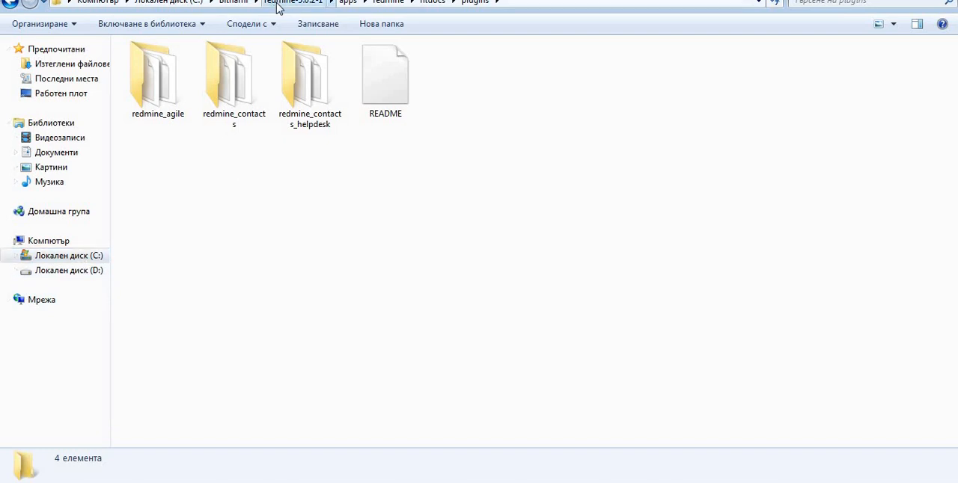
{"action": "left_click", "coordinate": [276, 4]}
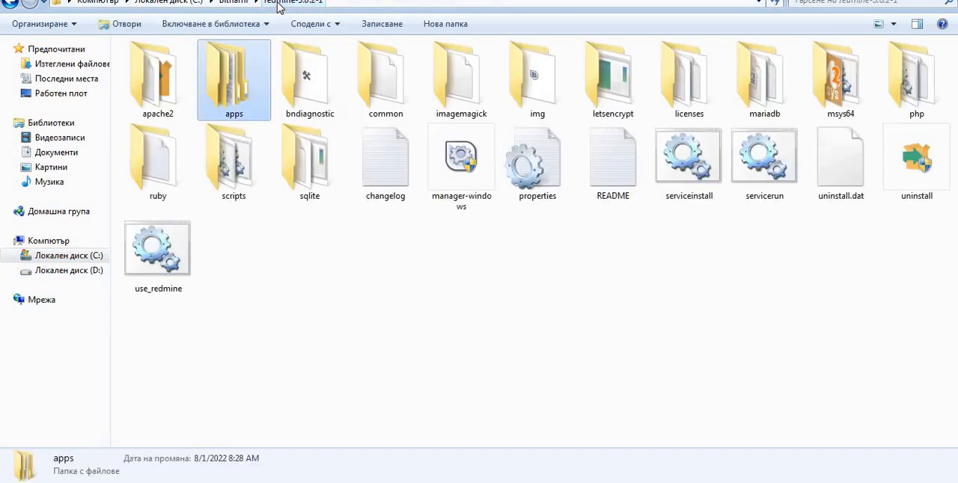
{"action": "left_click", "coordinate": [289, 271]}
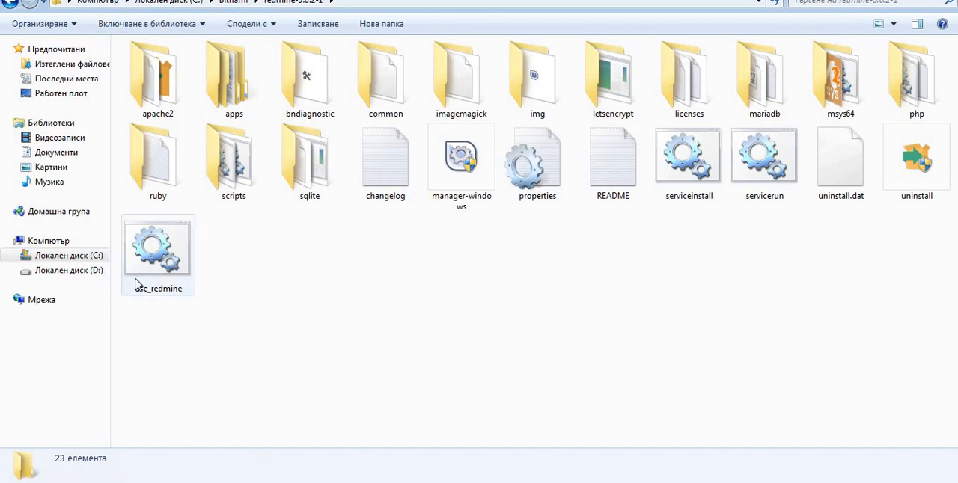
{"action": "double_click", "coordinate": [180, 247]}
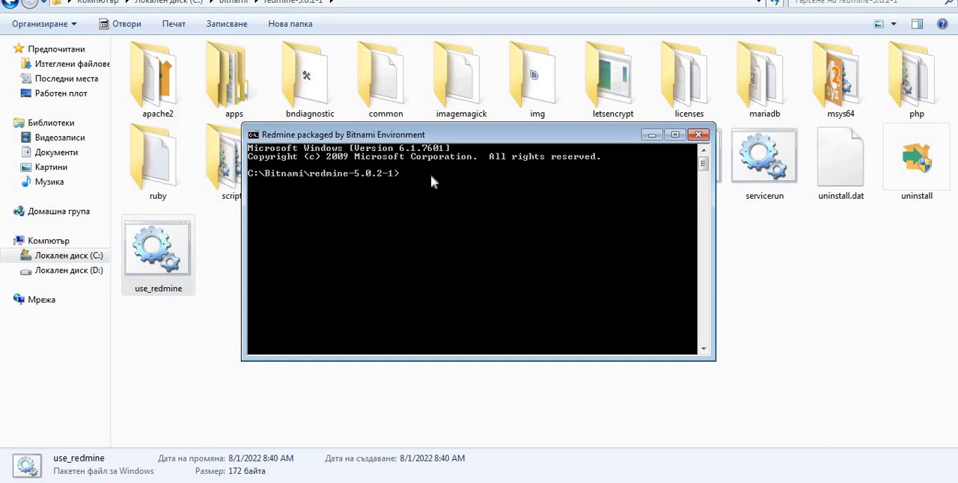
Change the console's working directory to apps\redmine\htdocs.
{"action": "type", "text": "cd apps\\redmine\\htdocs"}
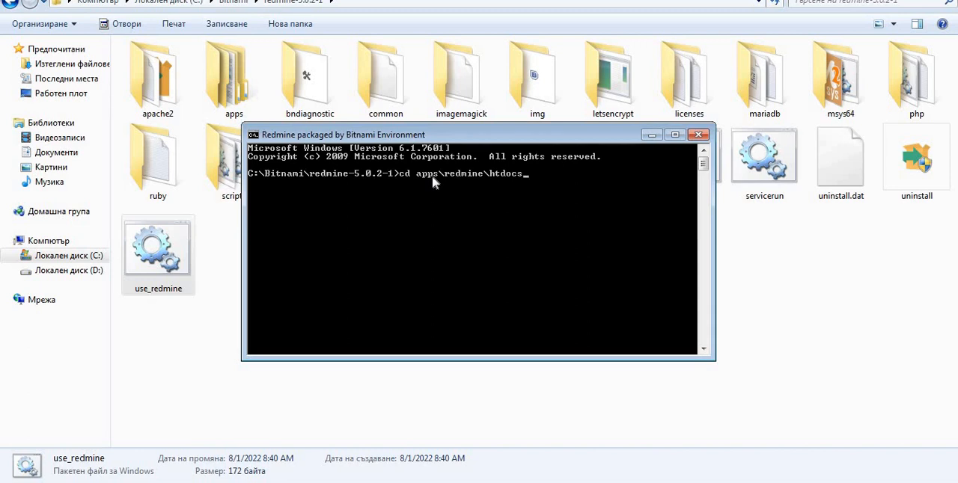
{"action": "key", "text": "Return"}
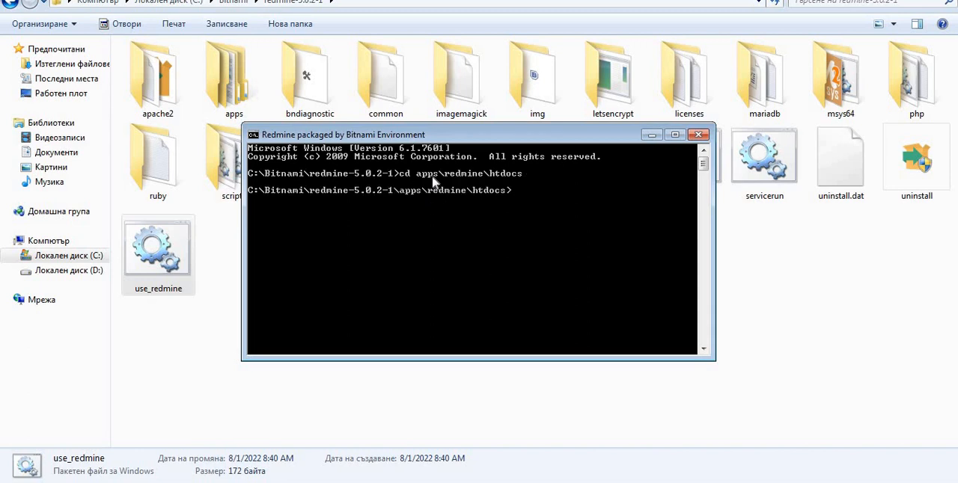
Run bundle install in the htdocs directory to install the plugin's gem dependencies.
{"action": "type", "text": "bundle install"}
{"action": "key", "text": "Return"}
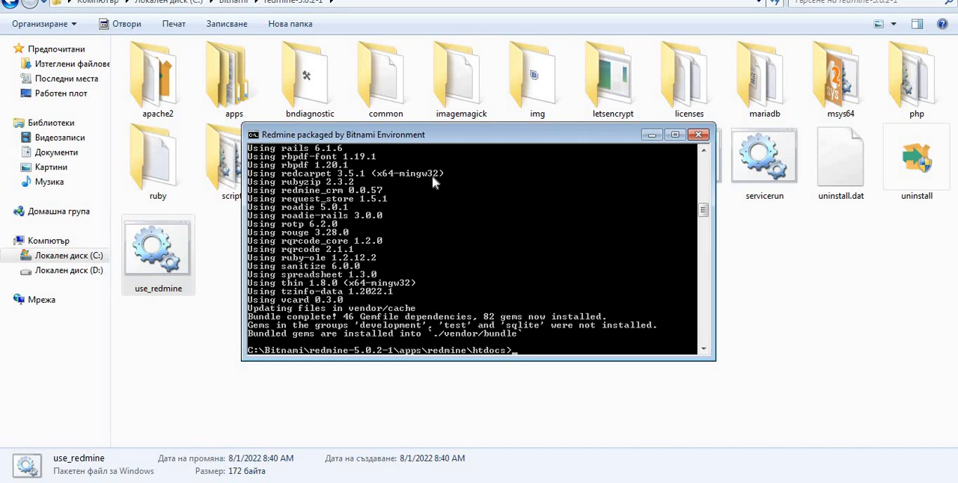
Run bundle exec rake redmine:plugins with RAILS_ENV=production to migrate the plugins.
{"action": "type", "text": "bundle exec rake "}
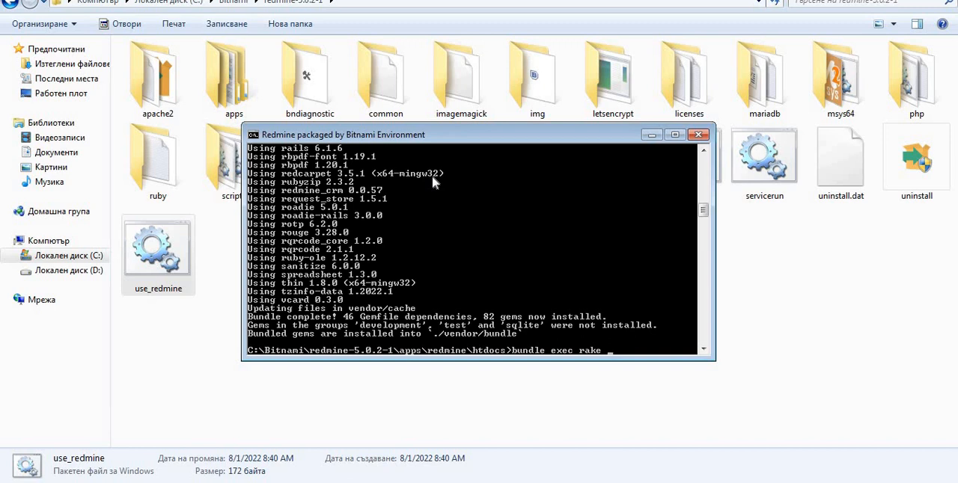
{"action": "type", "text": "redmine"}
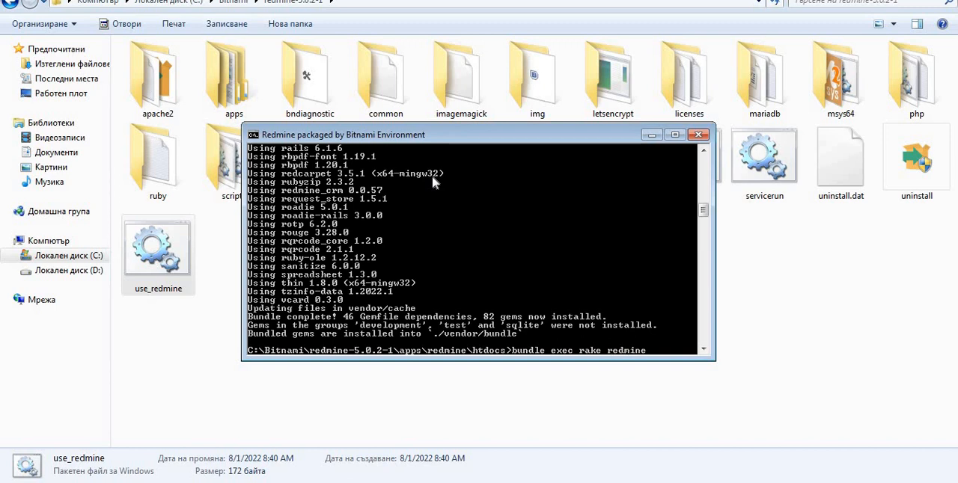
{"action": "type", "text": ":plugins"}
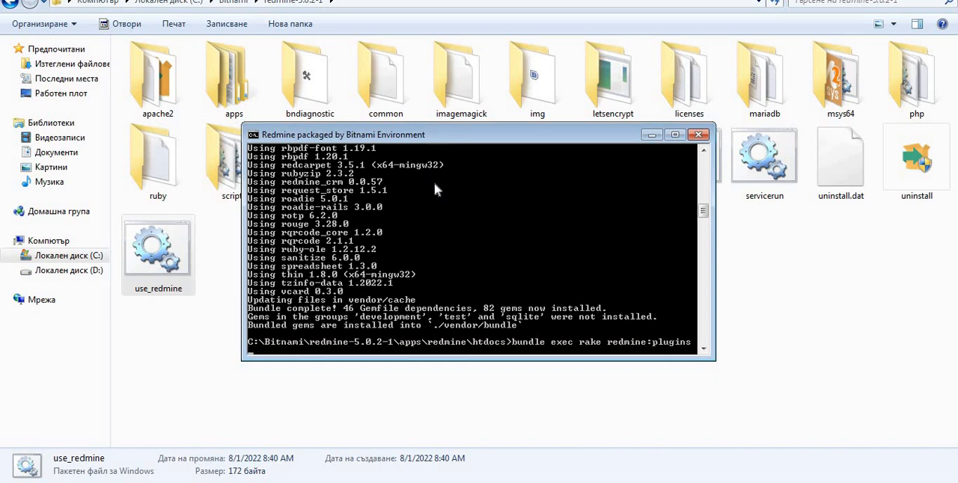
{"action": "type", "text": ":bundleRA"}
{"action": "key", "text": "BackSpace"}
{"action": "key", "text": "BackSpace"}
{"action": "key", "text": "BackSpace"}
{"action": "key", "text": "BackSpace"}
{"action": "key", "text": "BackSpace"}
{"action": "key", "text": "BackSpace"}
{"action": "key", "text": "BackSpace"}
{"action": "key", "text": "BackSpace"}
{"action": "key", "text": "BackSpace"}
{"action": "key", "text": "BackSpace"}
{"action": "type", "text": "s RAILS_ENV=production"}
{"action": "key", "text": "Return"}
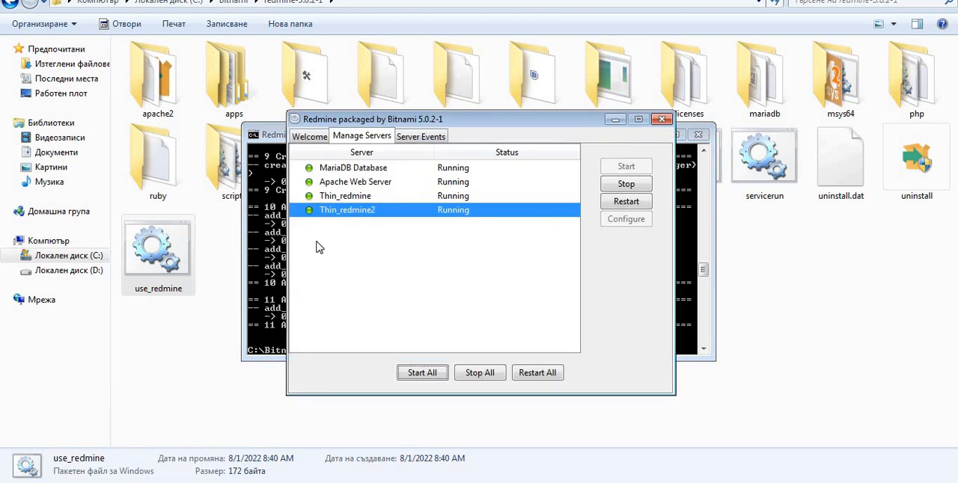
Restart all servers in the Bitnami manager, switch to Chrome and reload Redmine's information page until it loads.
{"action": "left_click", "coordinate": [548, 378]}
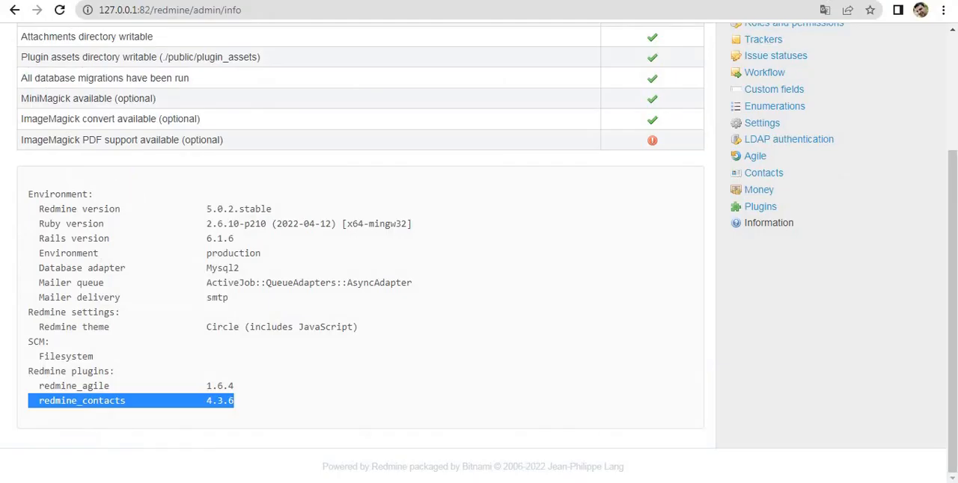
{"action": "left_click", "coordinate": [59, 9]}
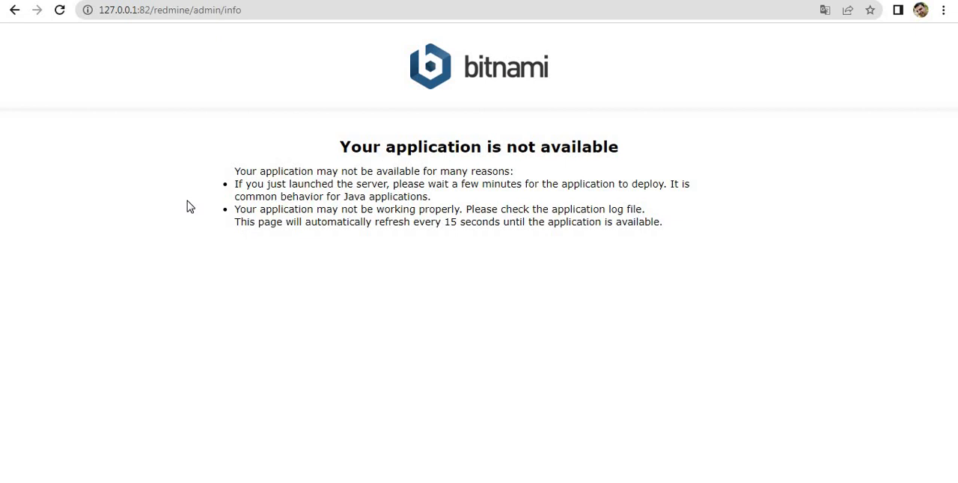
{"action": "left_click", "coordinate": [64, 18]}
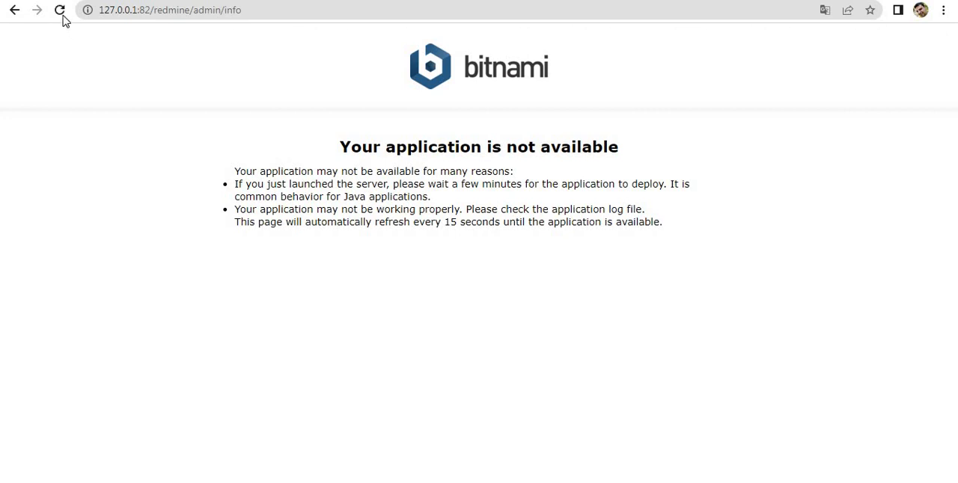
{"action": "left_click", "coordinate": [63, 17]}
{"action": "left_click", "coordinate": [63, 18]}
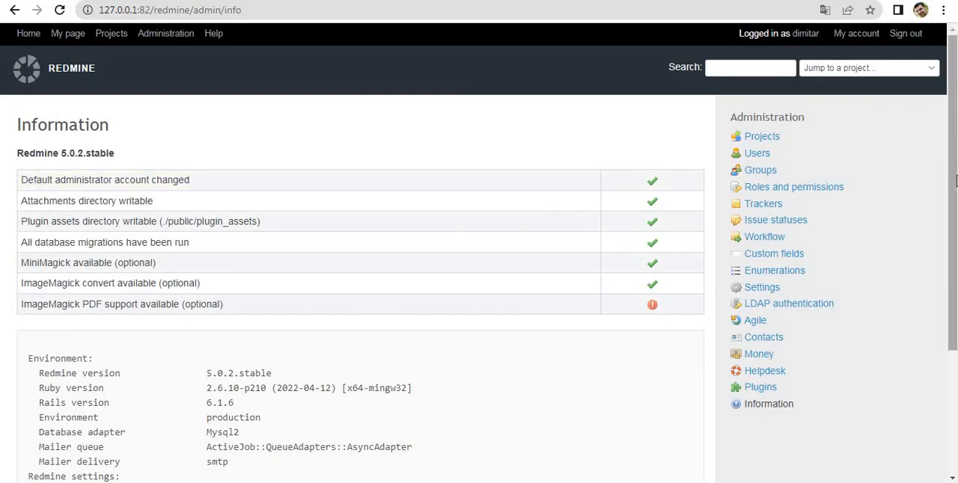
Check the redmine_contacts_helpdesk entry in the list of installed Redmine plugins.
{"action": "left_click_drag", "start_coordinate": [955, 150], "coordinate": [955, 272]}
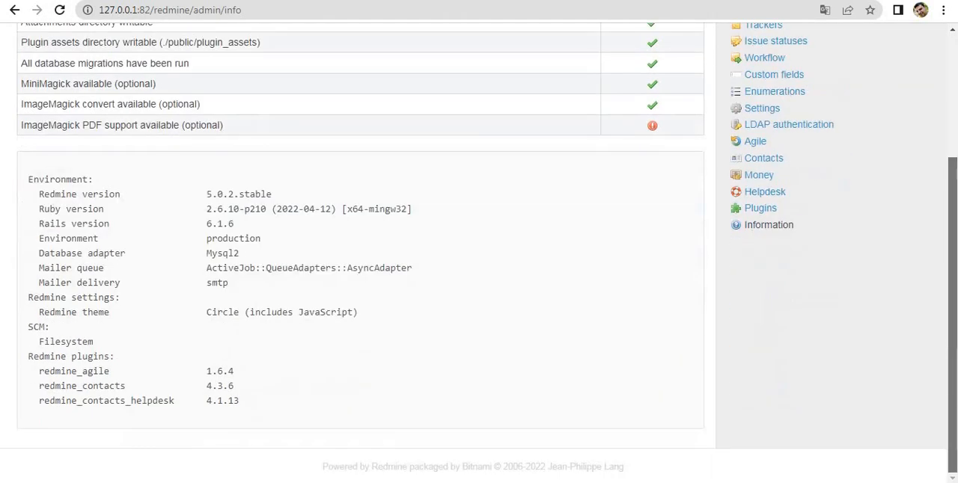
{"action": "triple_click", "coordinate": [126, 394]}
{"action": "triple_click", "coordinate": [127, 398]}
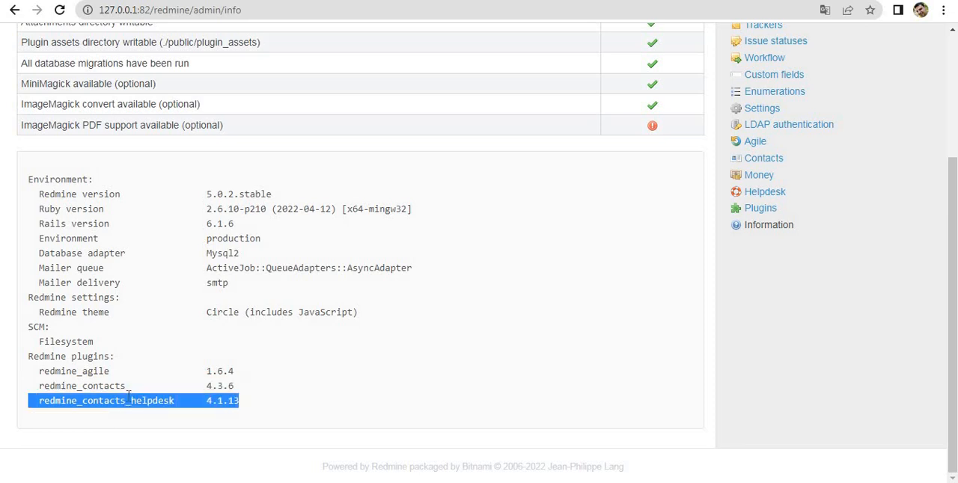